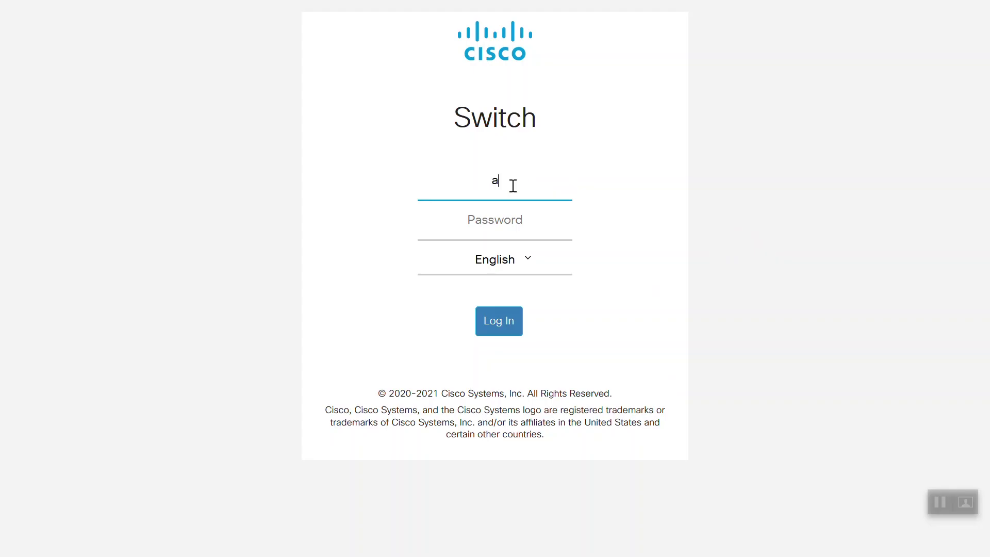
- Log in to the CBS350 switch Web UI as admin with the account password
key(Tab)
text(•••••••••••)
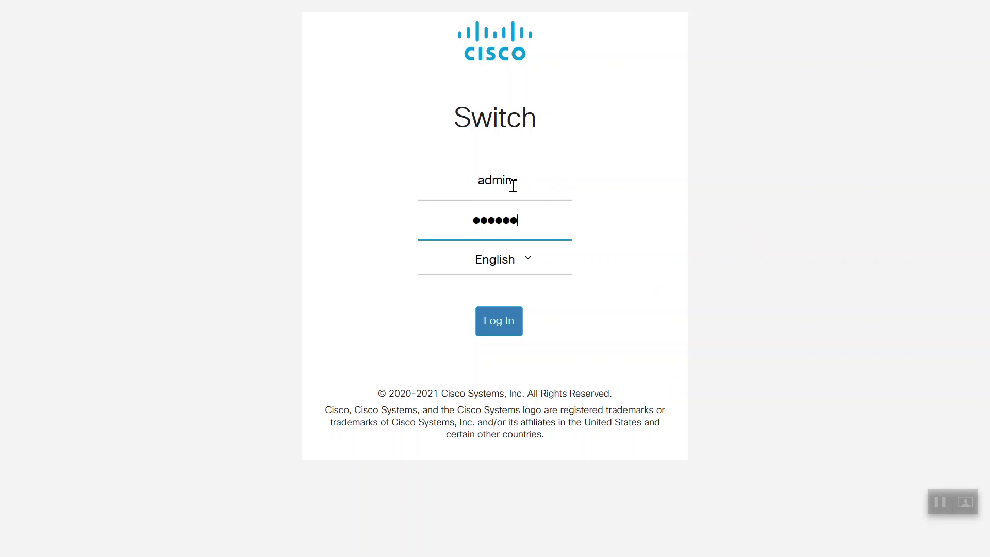
click(507, 328)
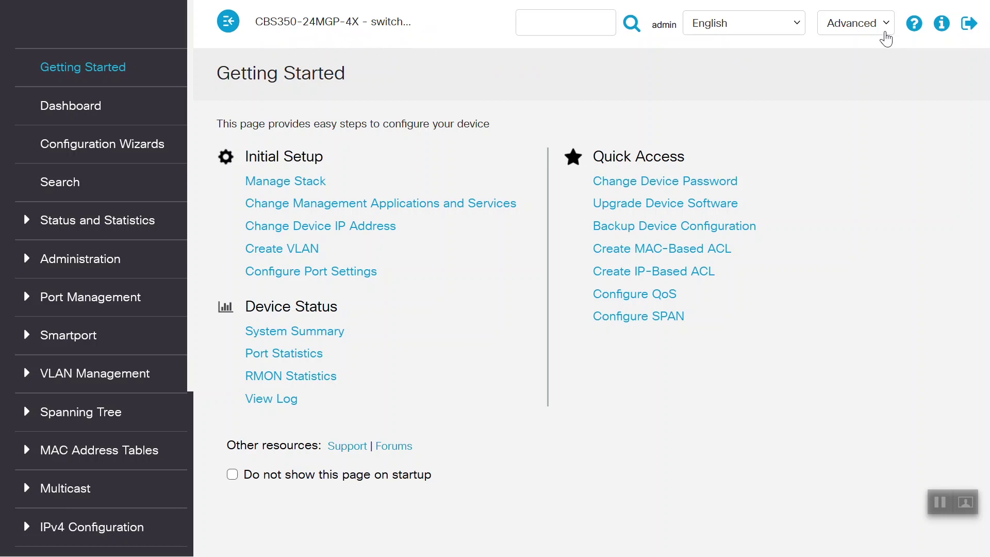
- Keep Advanced display mode and go to Security > Certificate Settings > CA Certificate Settings
click(885, 24)
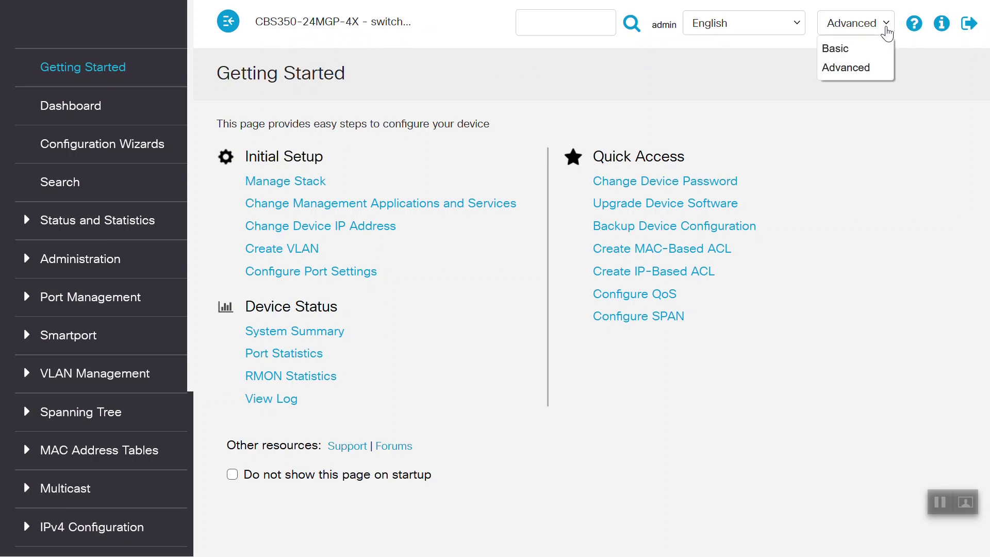
click(850, 77)
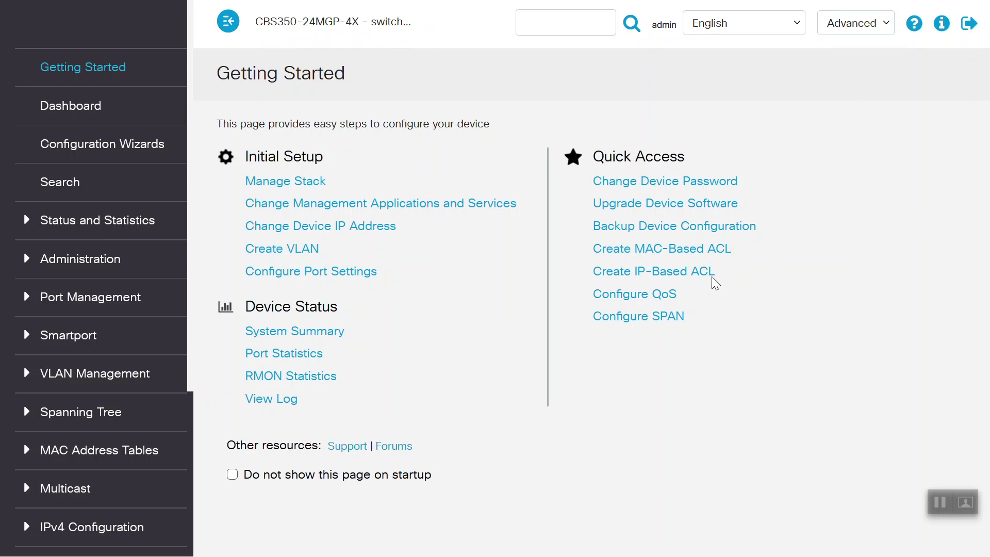
click(66, 427)
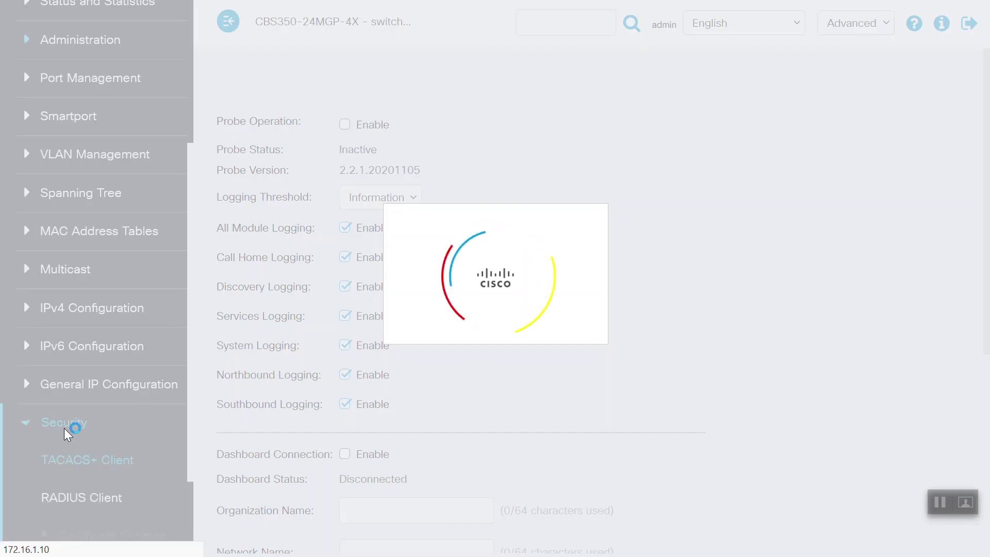
scroll(186, 317, down, 6)
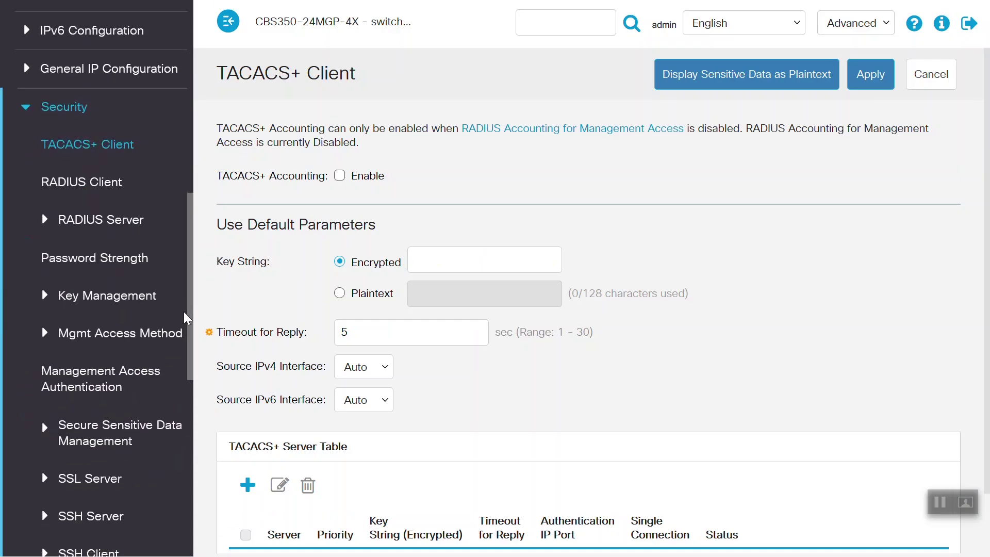
scroll(185, 317, down, 8)
click(142, 464)
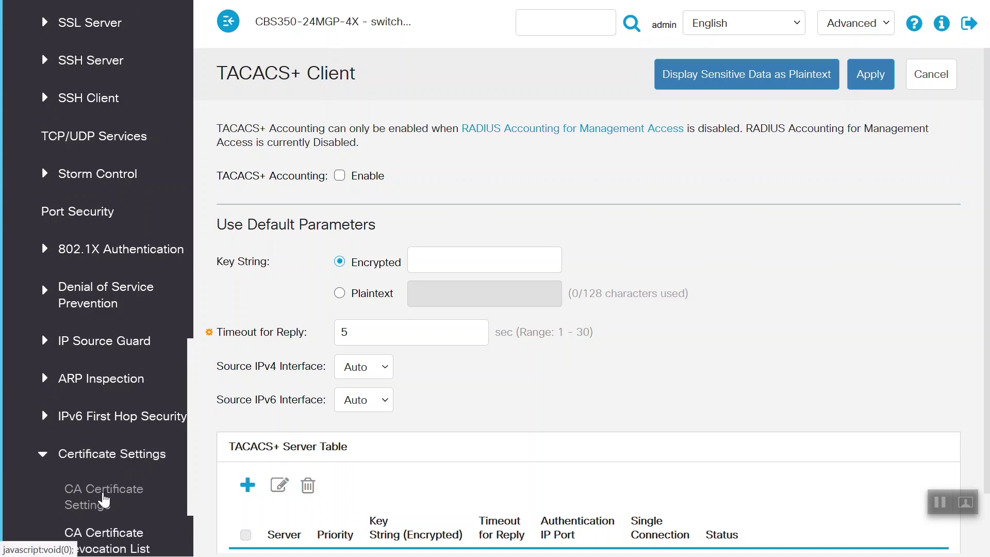
click(105, 499)
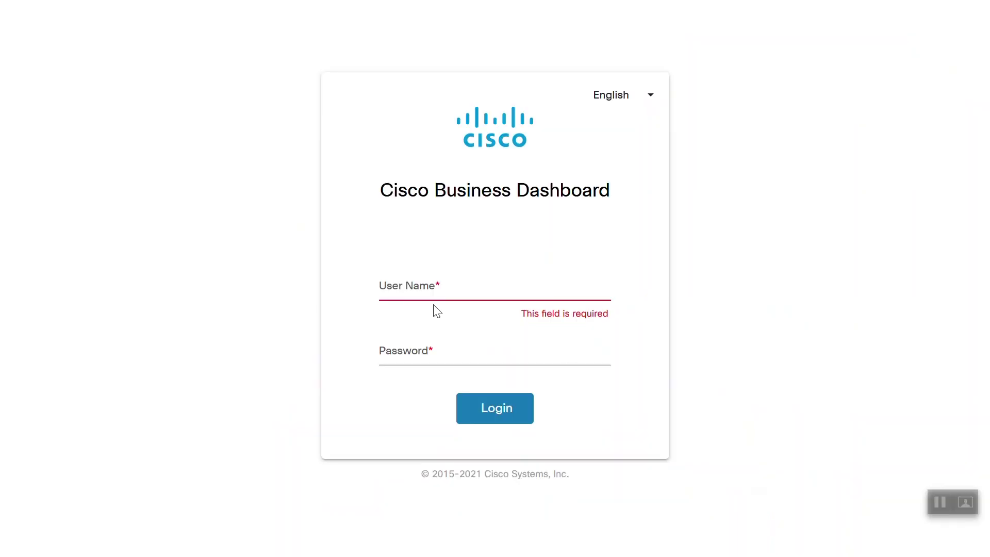
- Log in to Cisco Business Dashboard as admin and show the Network list view
click(425, 292)
text(admin)
key(Tab)
text(cis)
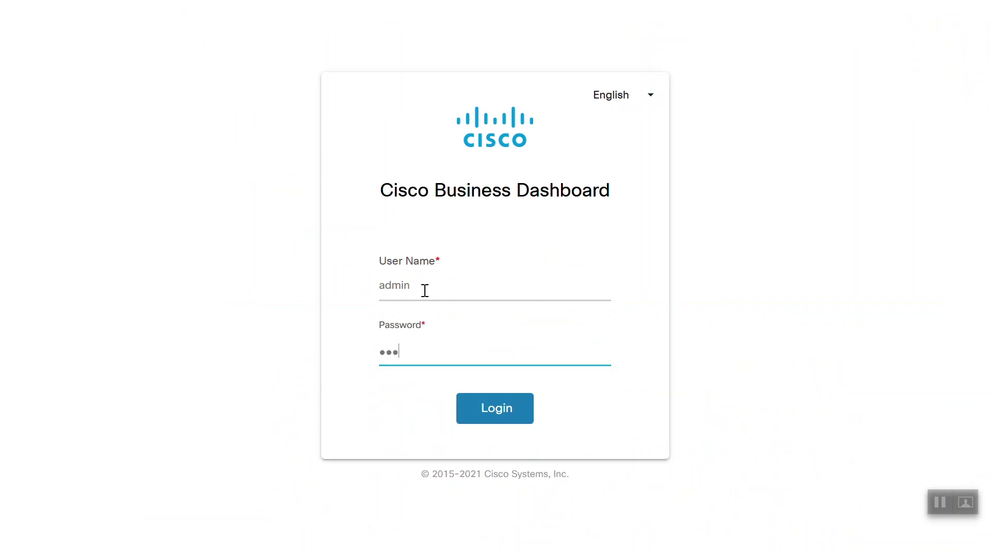
click(504, 412)
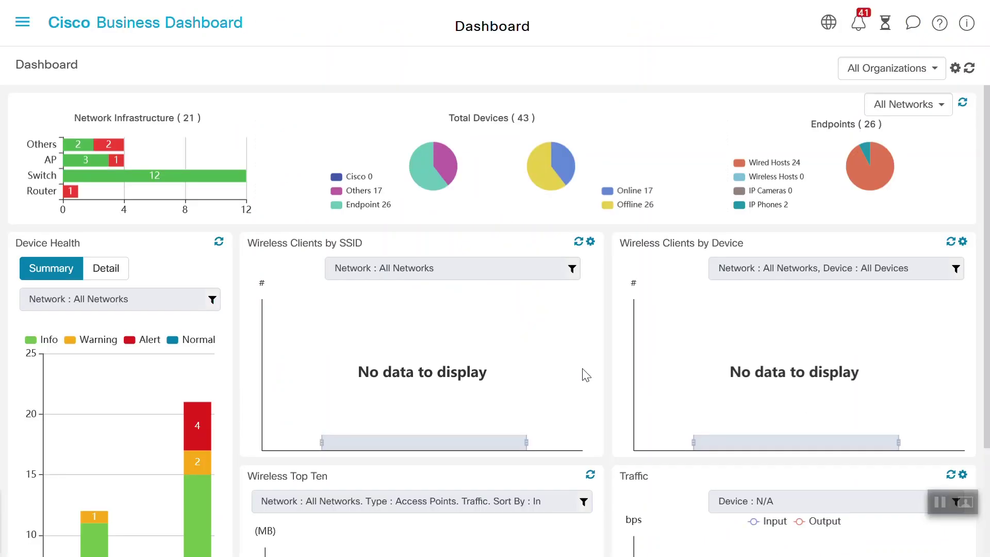
click(24, 24)
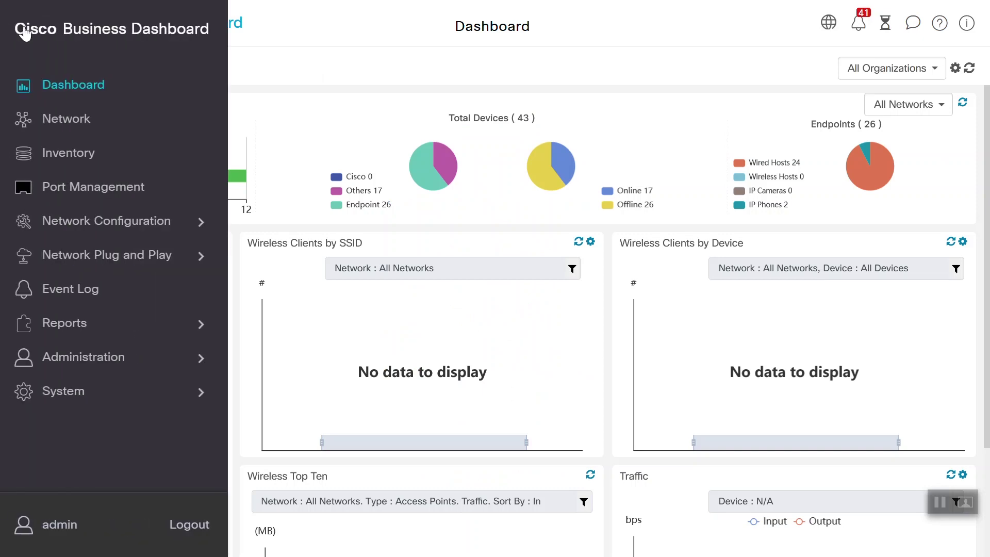
click(68, 124)
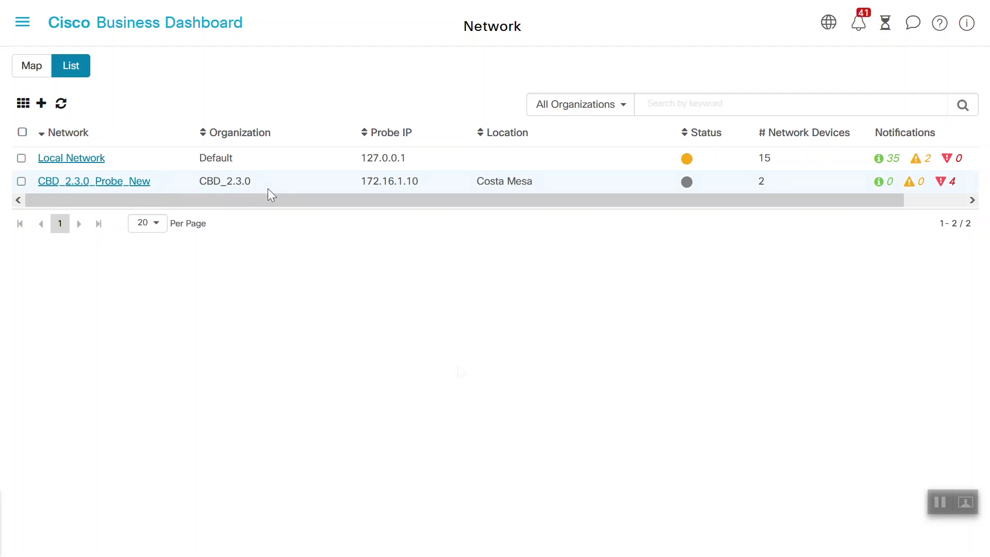
- Download the dashboard certificate from System > Certificate and save it as system.cert.pem
click(20, 25)
click(77, 393)
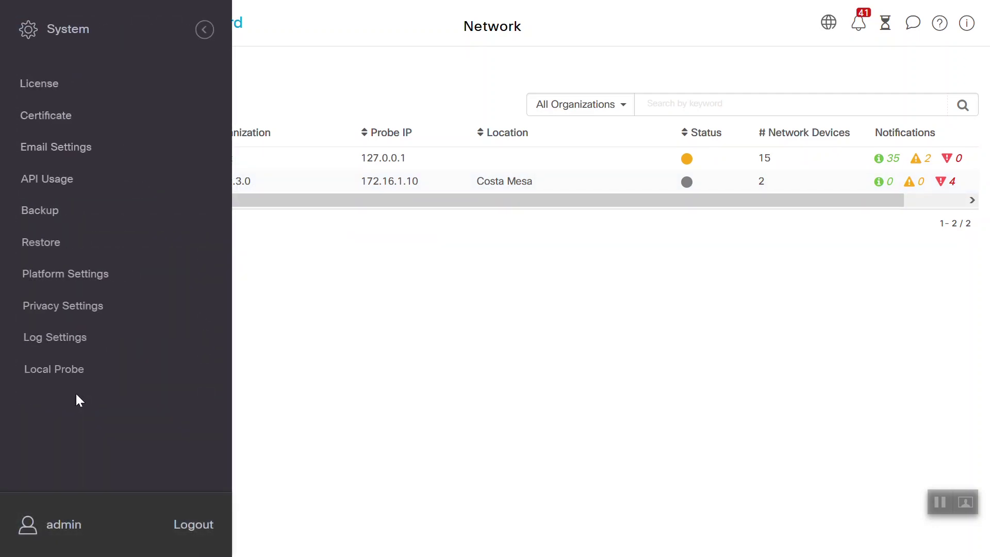
click(49, 115)
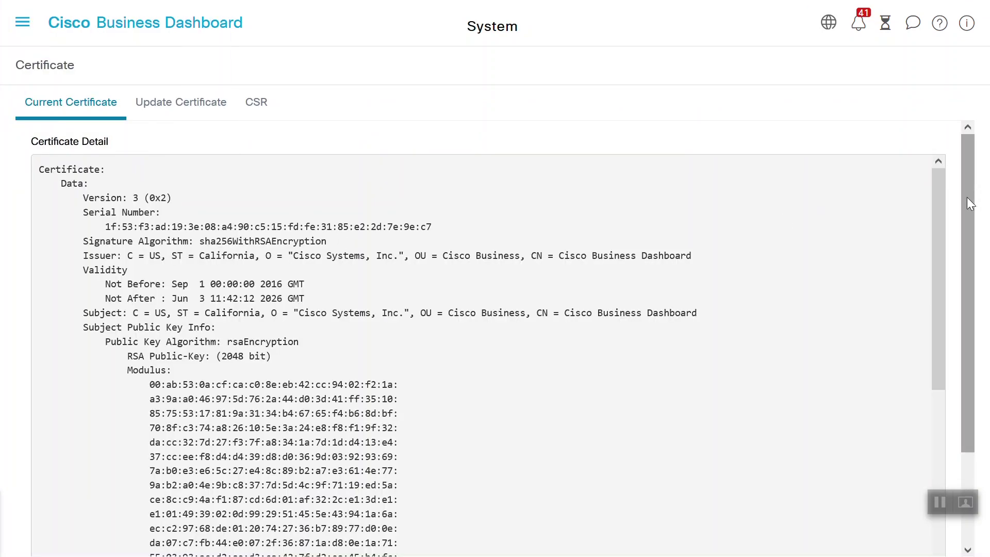
drag(967, 198, 986, 356)
click(897, 536)
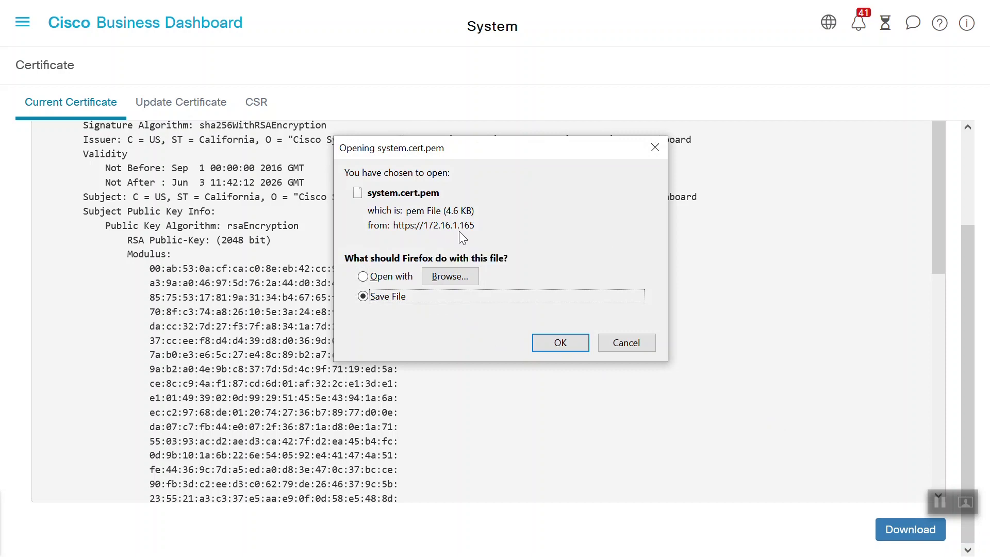
click(552, 346)
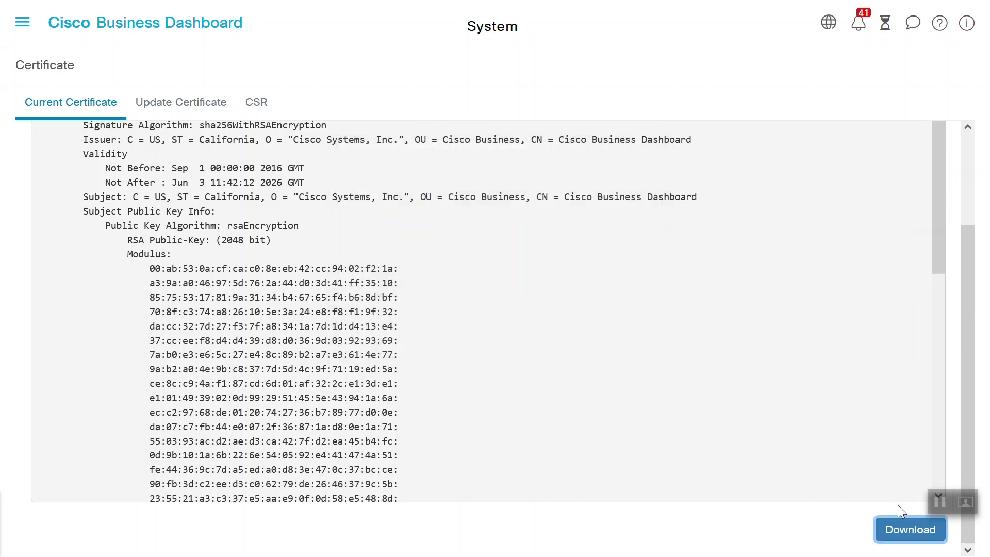
click(557, 492)
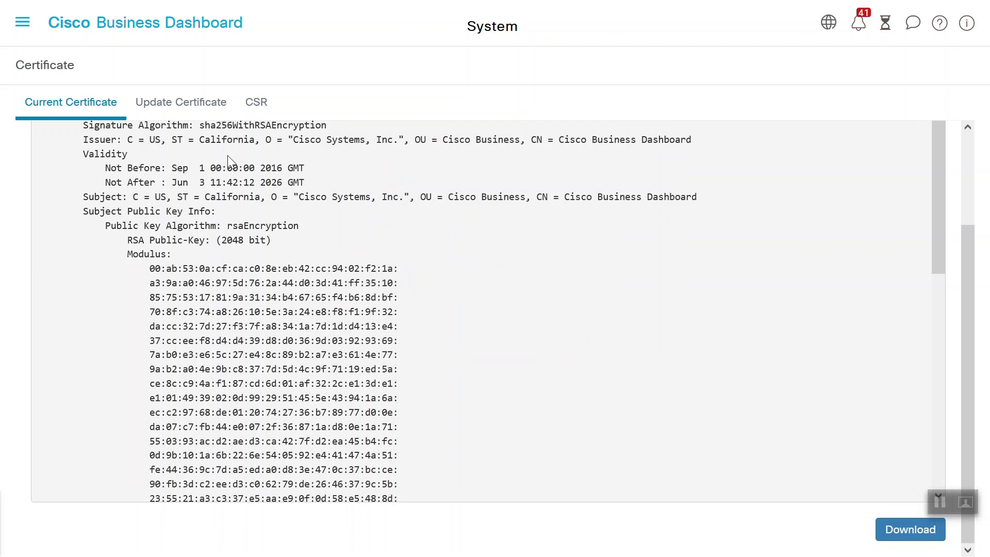
click(22, 28)
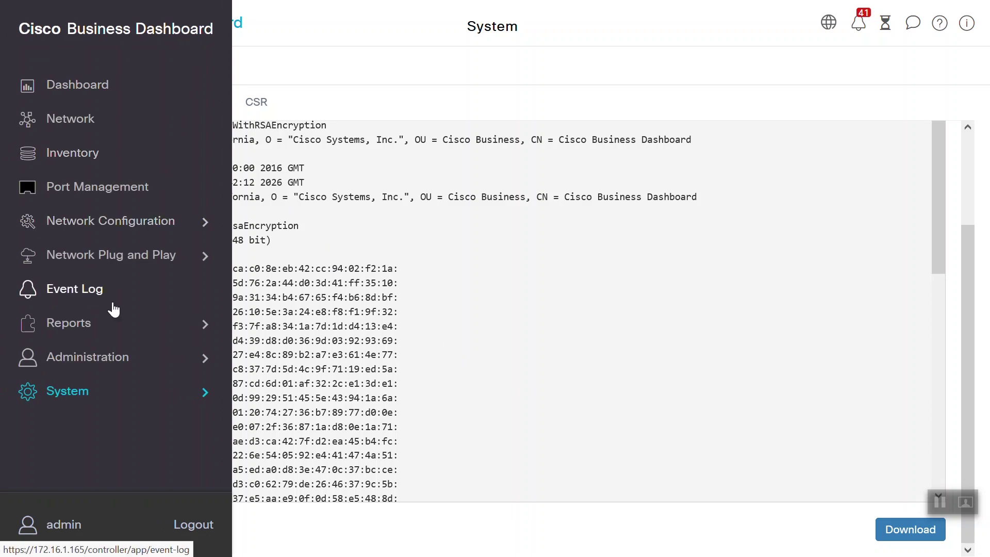
- Show the admin user's details and access key list under Administration > Users
click(104, 366)
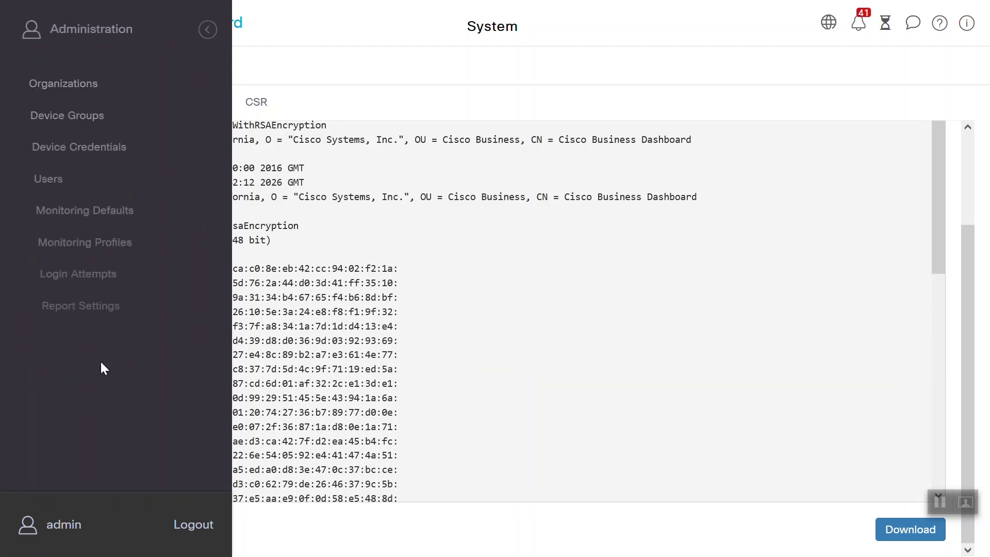
click(40, 184)
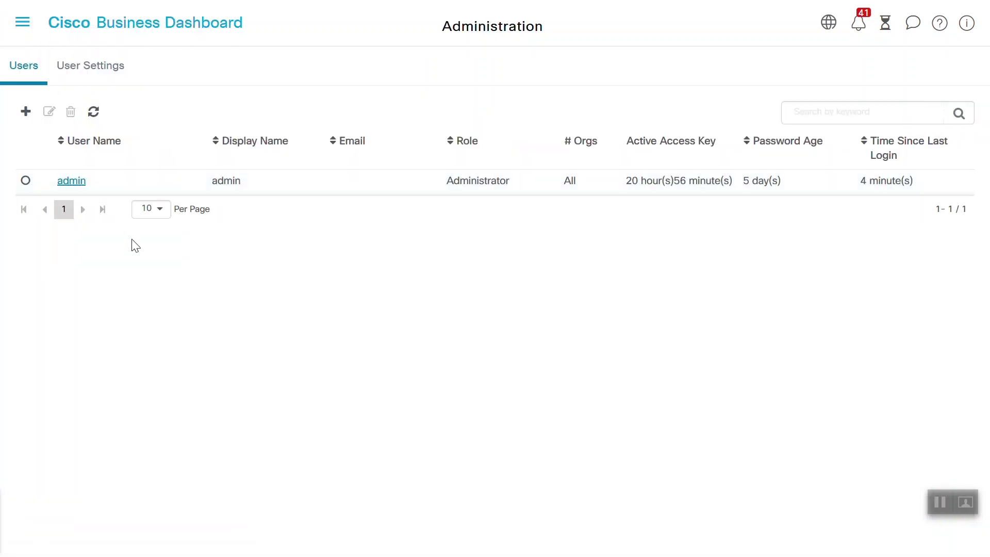
click(71, 183)
scroll(989, 136, down, 2)
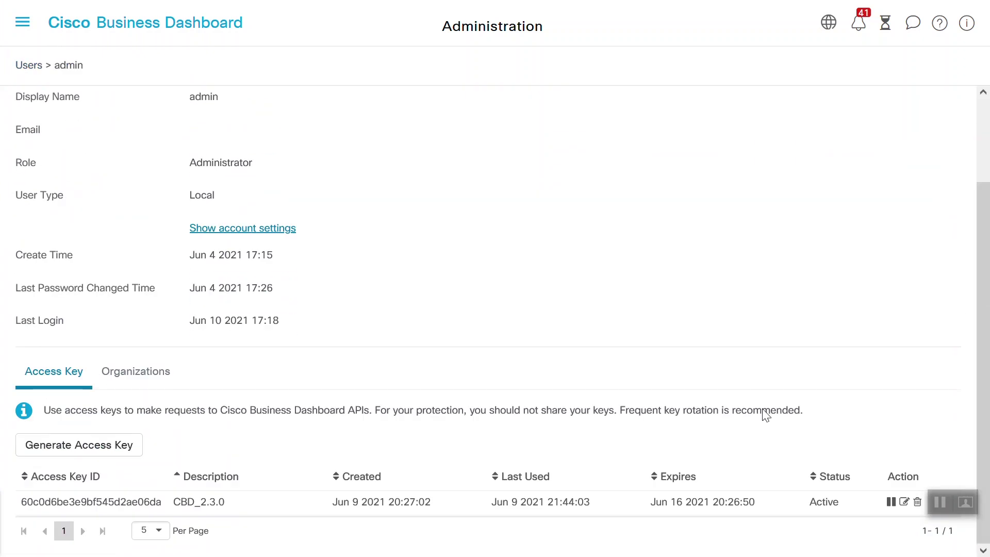
- Generate an access key described 'CBD_2.3.0_New' expiring Jun 17 2021 17:22
click(99, 450)
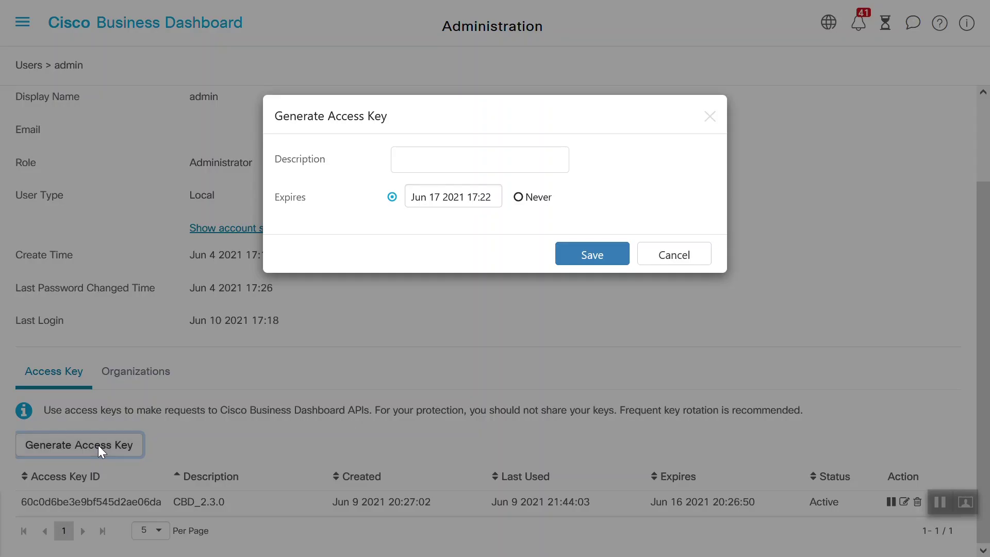
click(430, 160)
text(CBD)
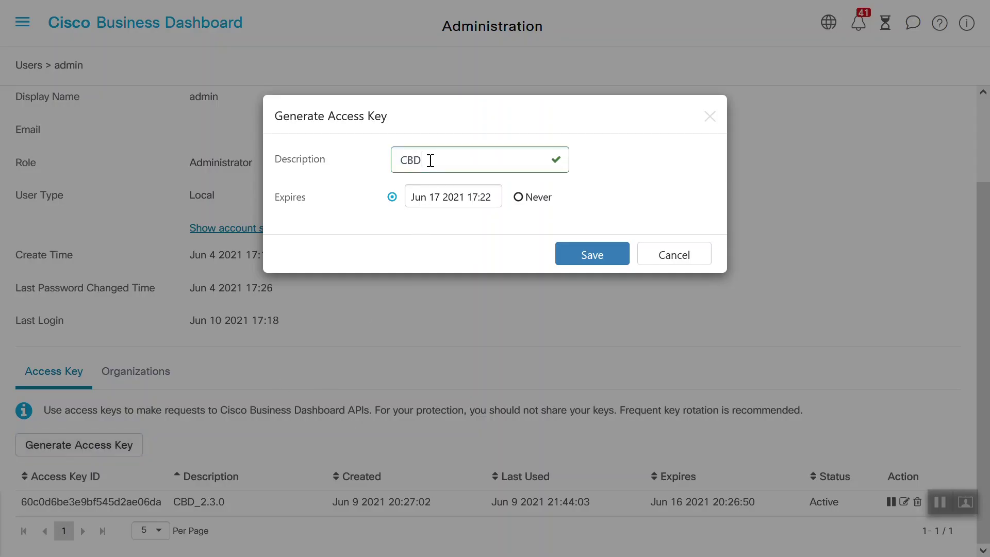
text(_2.3.0_New)
click(484, 206)
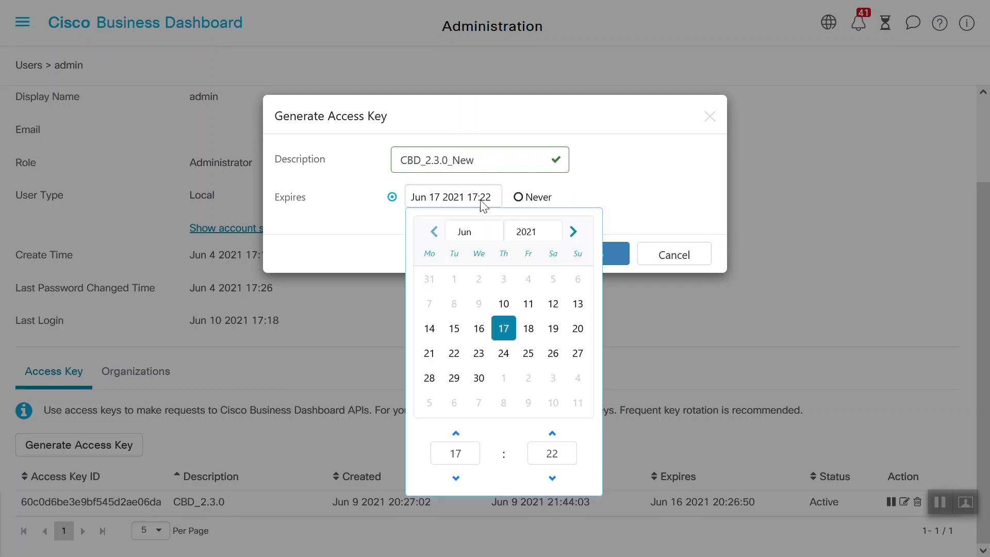
click(599, 195)
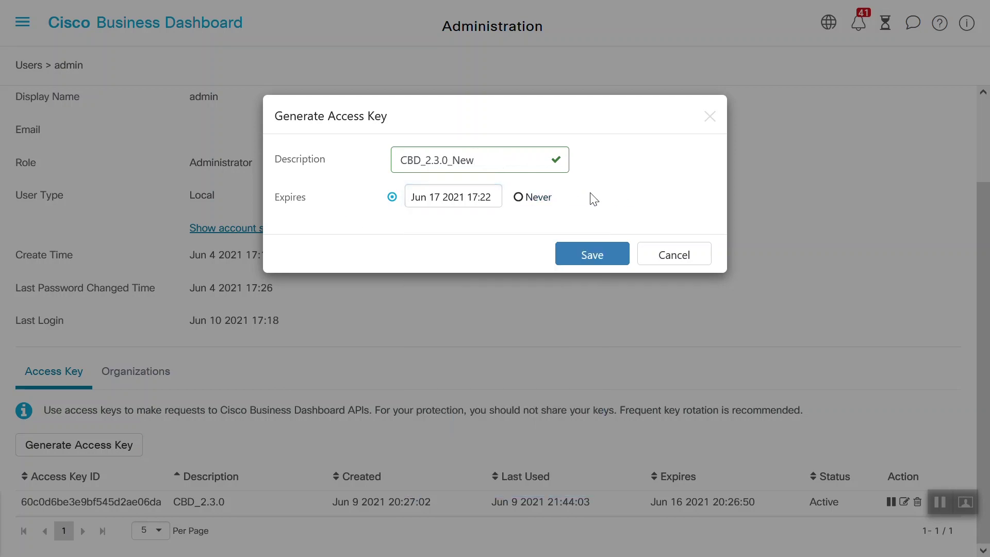
click(588, 260)
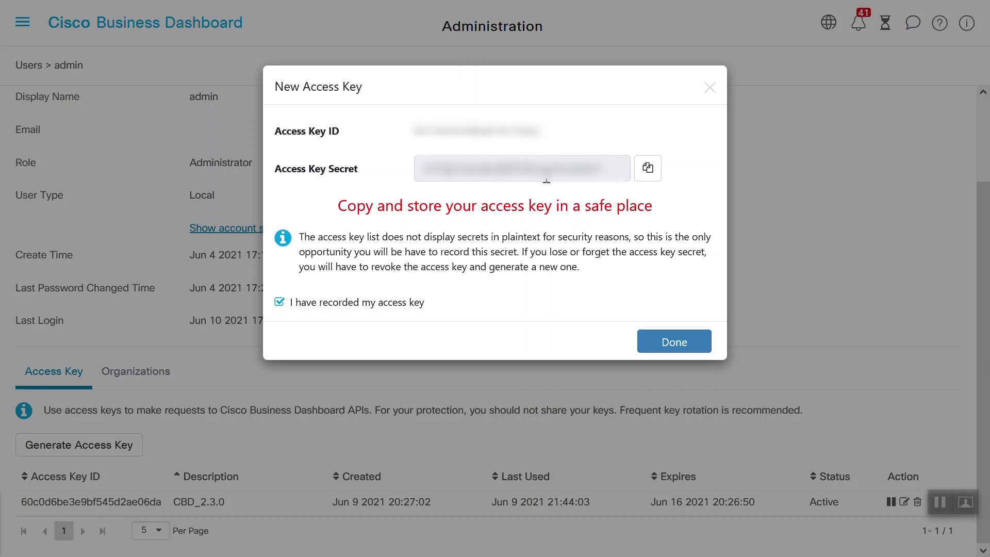
- Confirm the new access key's ID and secret are recorded and finish
click(679, 344)
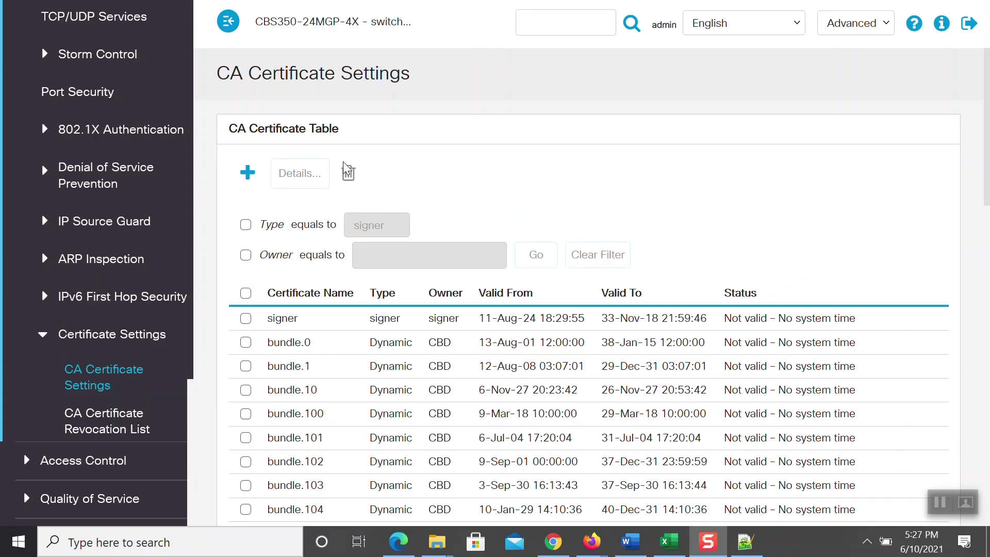
- Start a new CA certificate import on the switch named 'CBD_2.3.0'
click(249, 174)
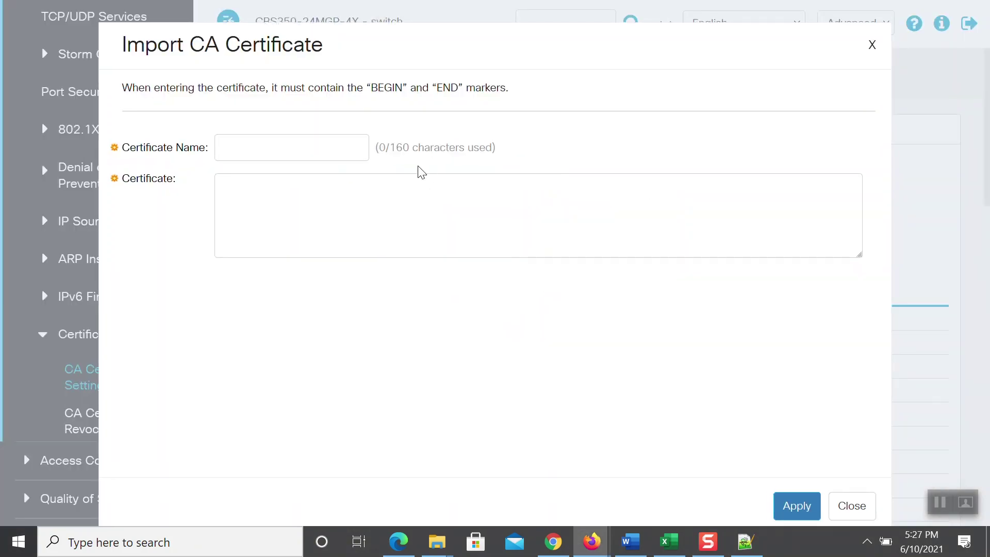
click(309, 151)
text(CBD)
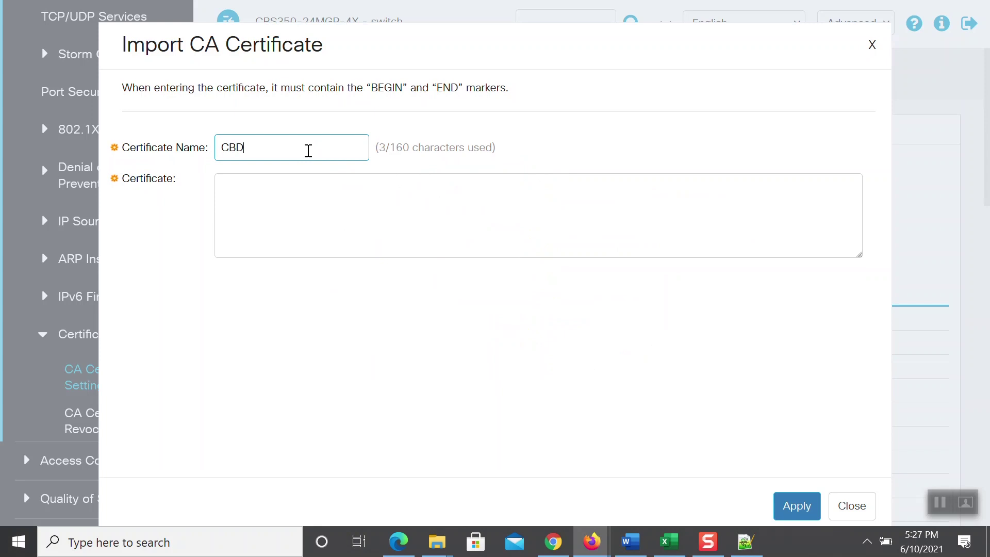
text(_2.3.0)
- In Notepad++, select the system.cert(2).pem certificate block from BEGIN to END markers
key(alt+Tab)
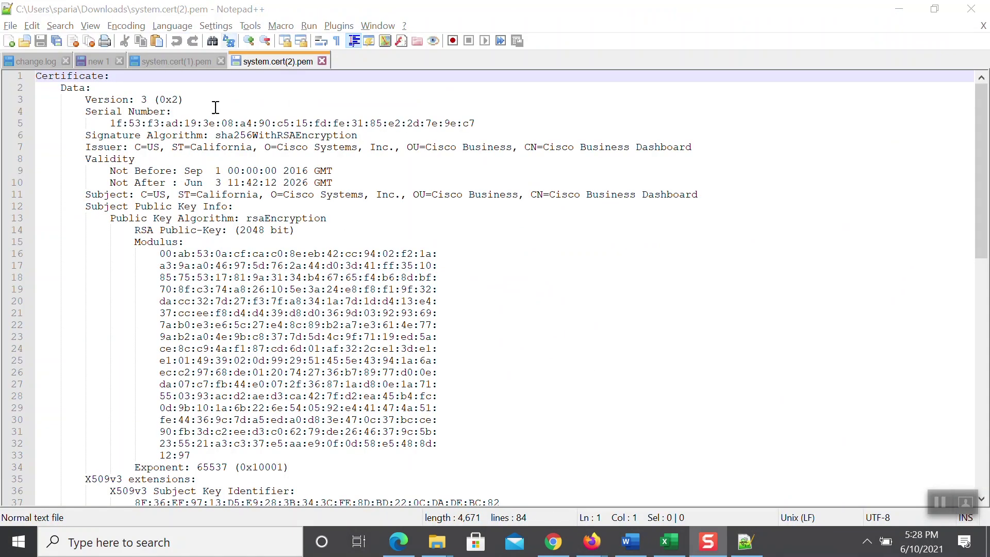
drag(981, 118, 984, 352)
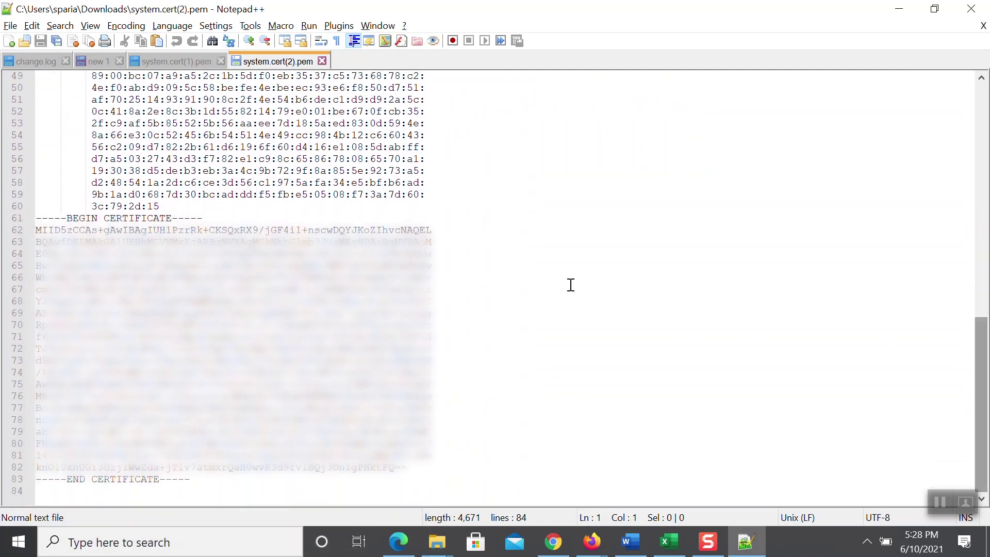
drag(41, 222, 194, 477)
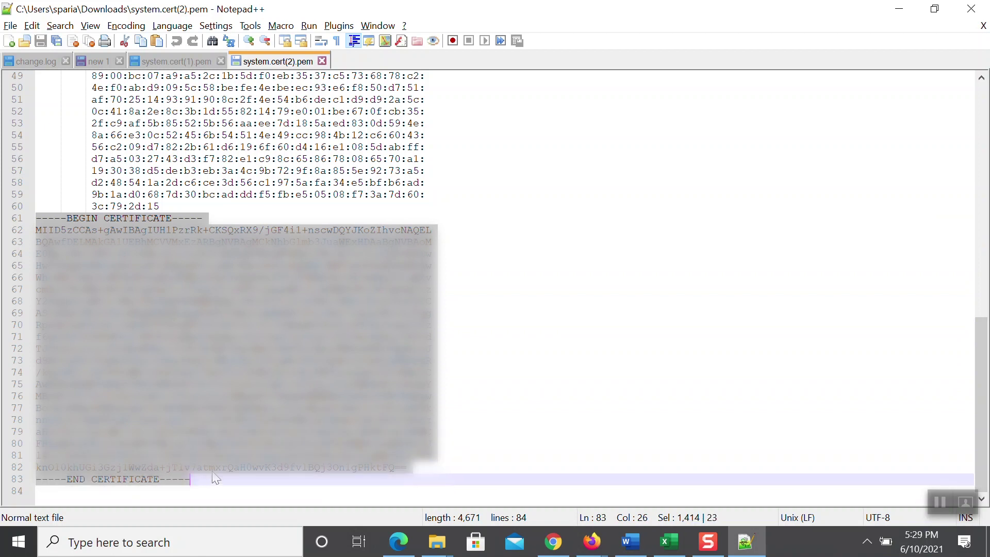
click(940, 501)
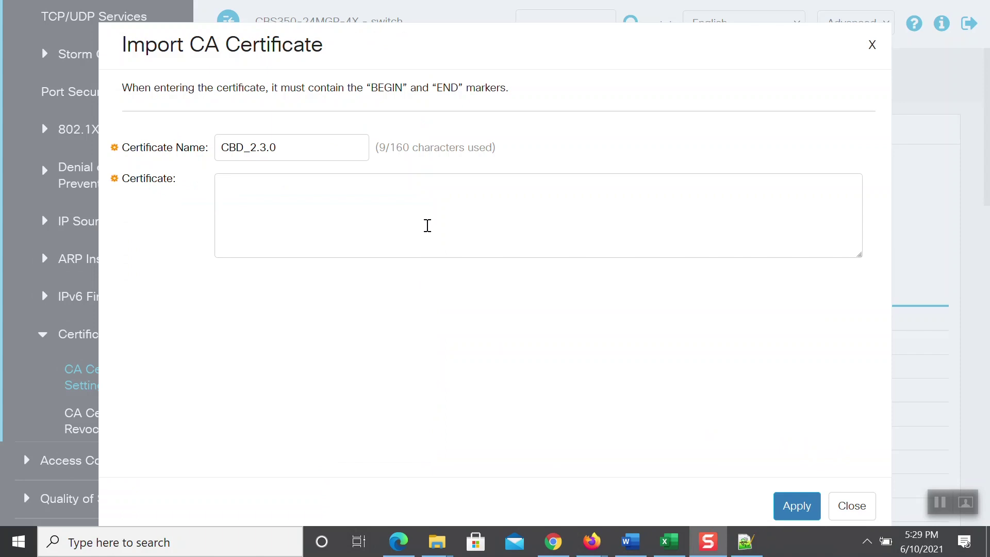
- Paste the copied certificate text and apply it, importing CBD_2.3.0 onto the switch
click(427, 224)
key(ctrl+v)
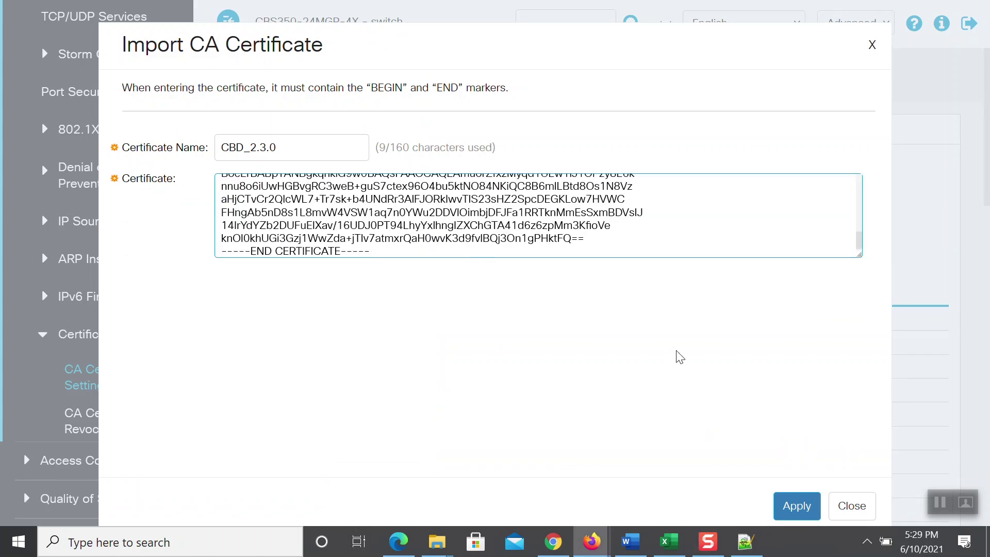
click(800, 511)
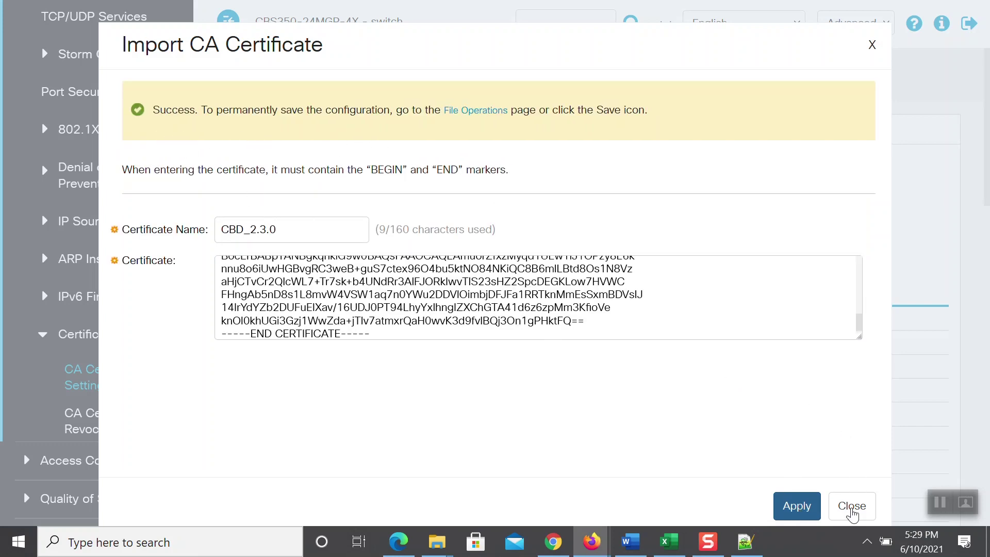
click(852, 511)
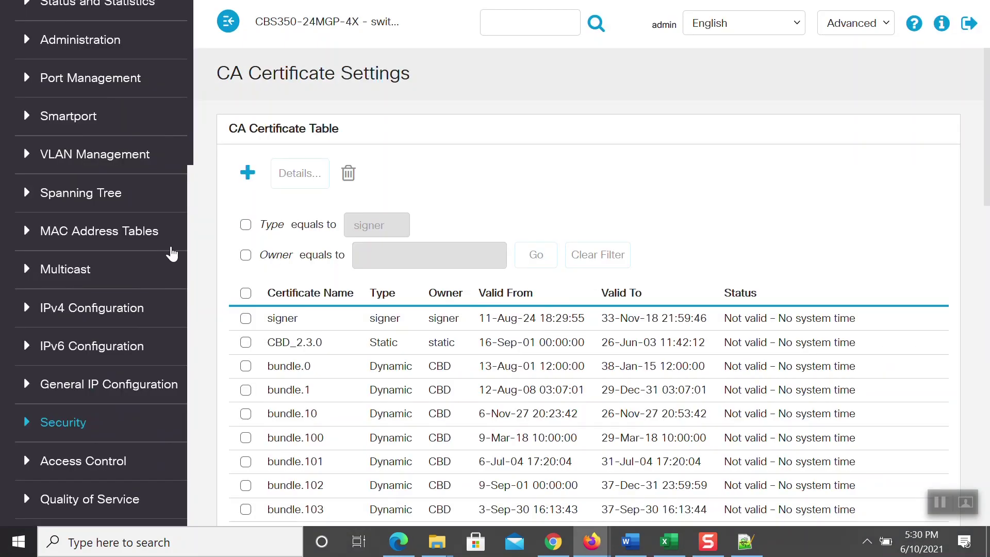
click(98, 45)
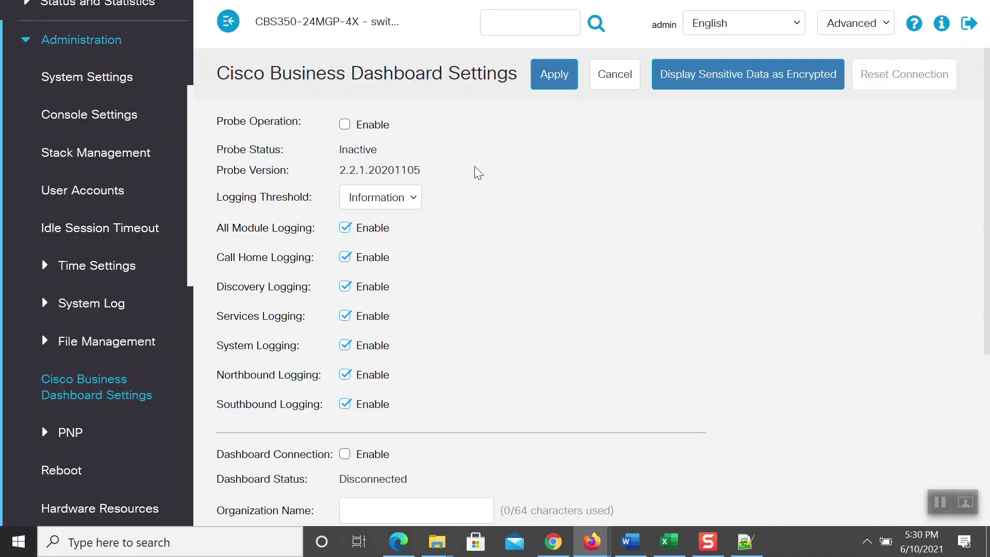
- Enable Probe Operation and keep the Logging Threshold at Information
click(344, 126)
click(391, 193)
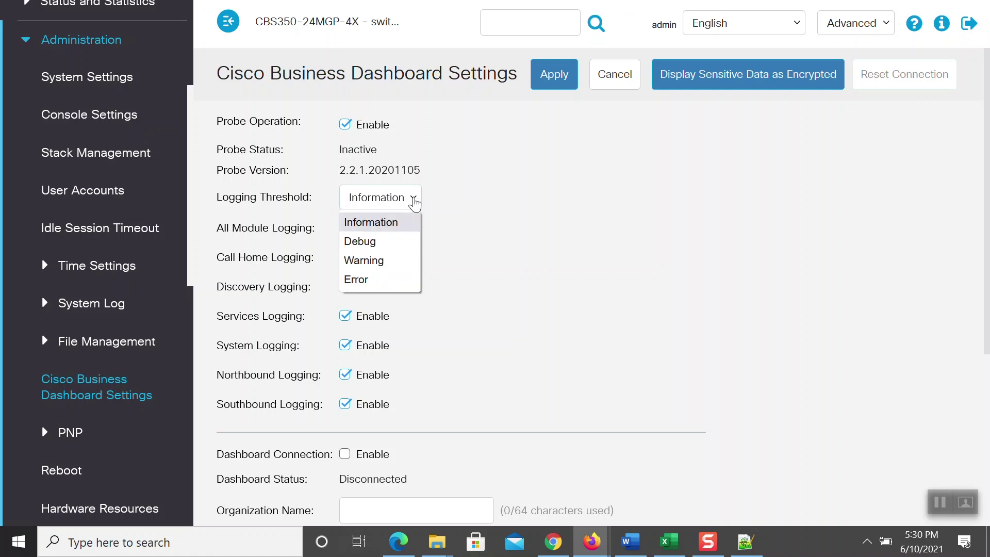
click(393, 222)
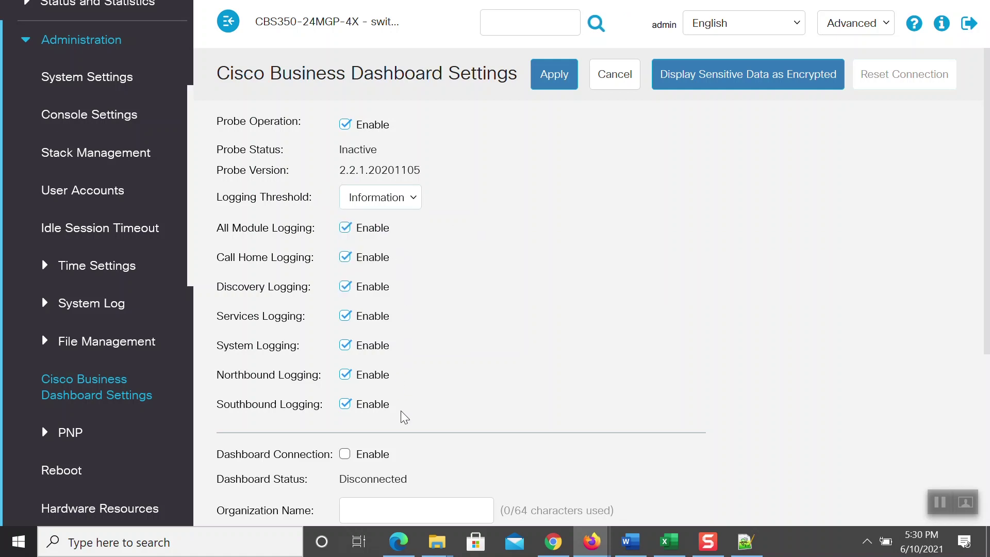
scroll(981, 290, down, 3)
- Enable the dashboard connection with organization CBD_2.3.0 and network CBD_2.3.0_Probe_New
drag(981, 291, 985, 349)
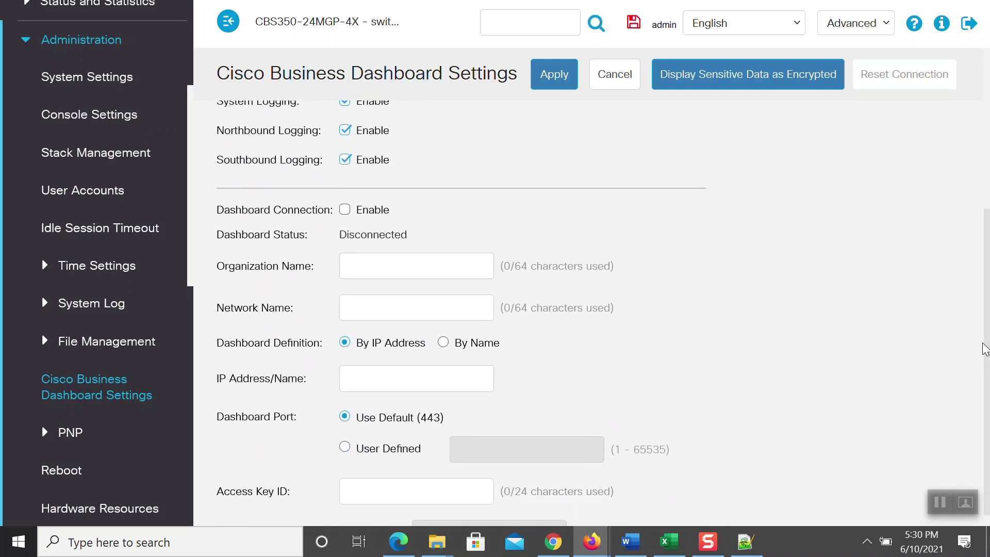
click(344, 210)
click(363, 270)
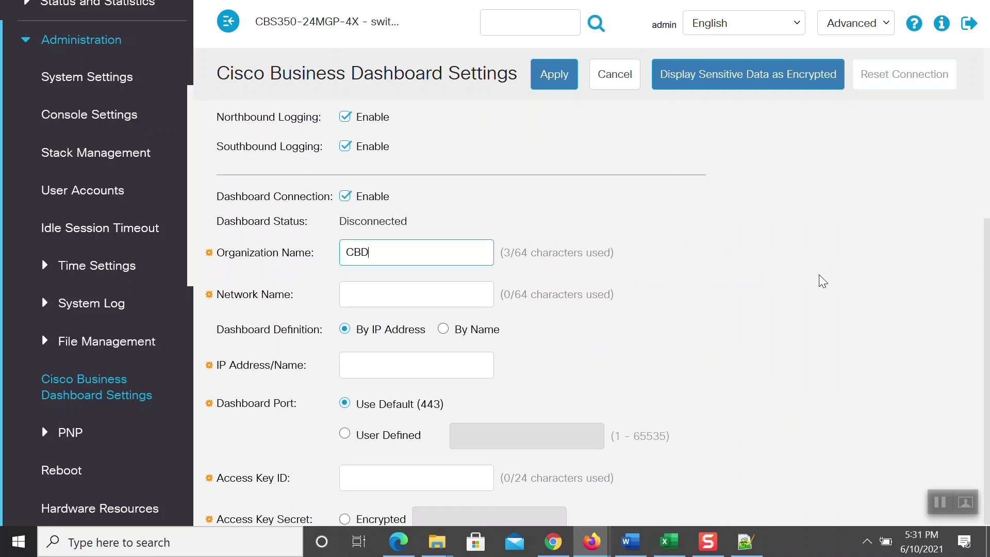
text(CBD_2.3.0)
click(379, 294)
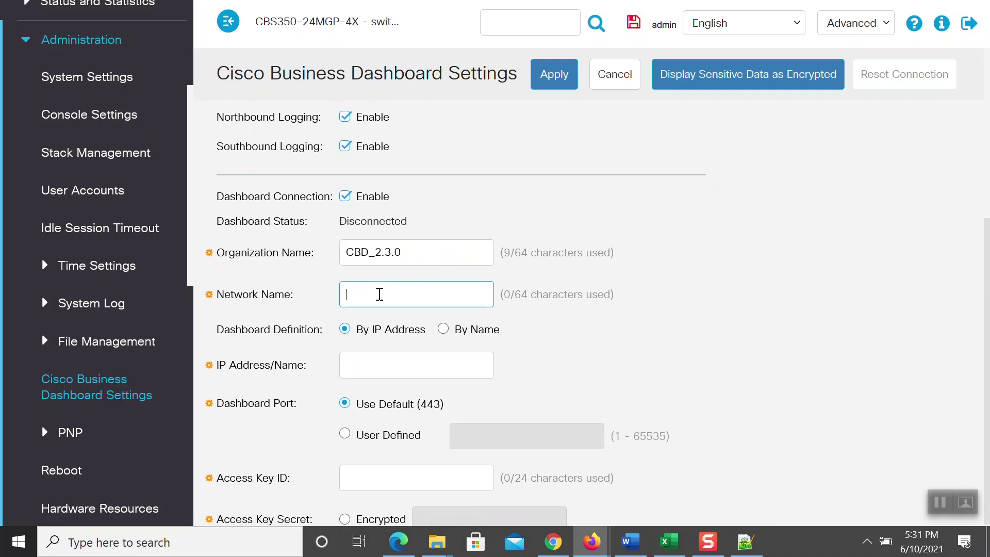
text(CBD_2.3.0)
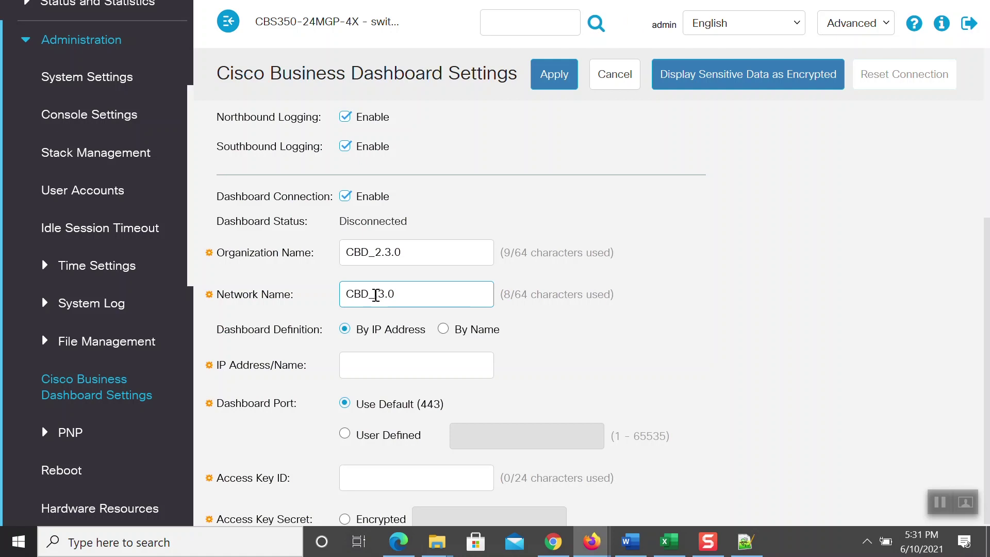
text(_Probe_)
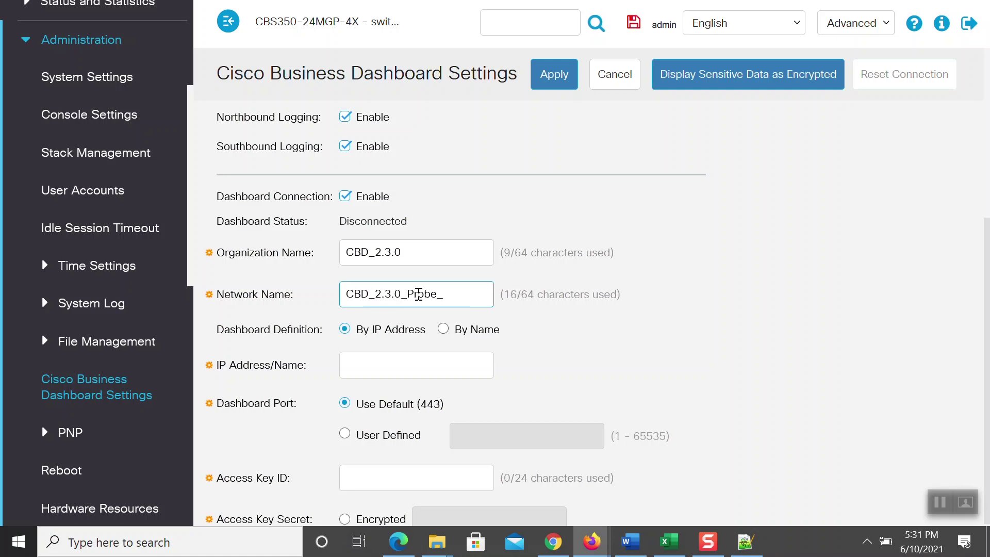
text(New)
- Set the dashboard IP Address/Name to 172.16.1.165
click(839, 375)
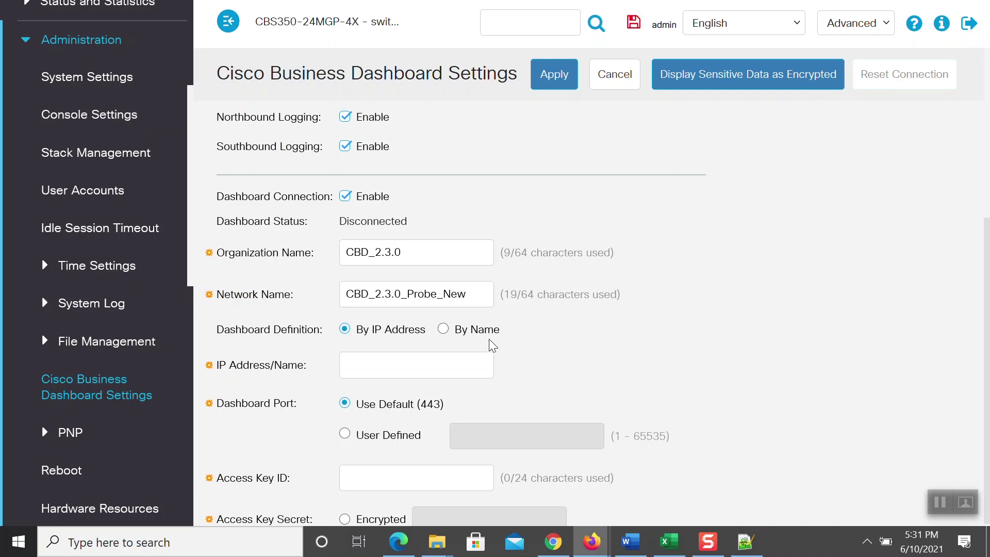
click(369, 373)
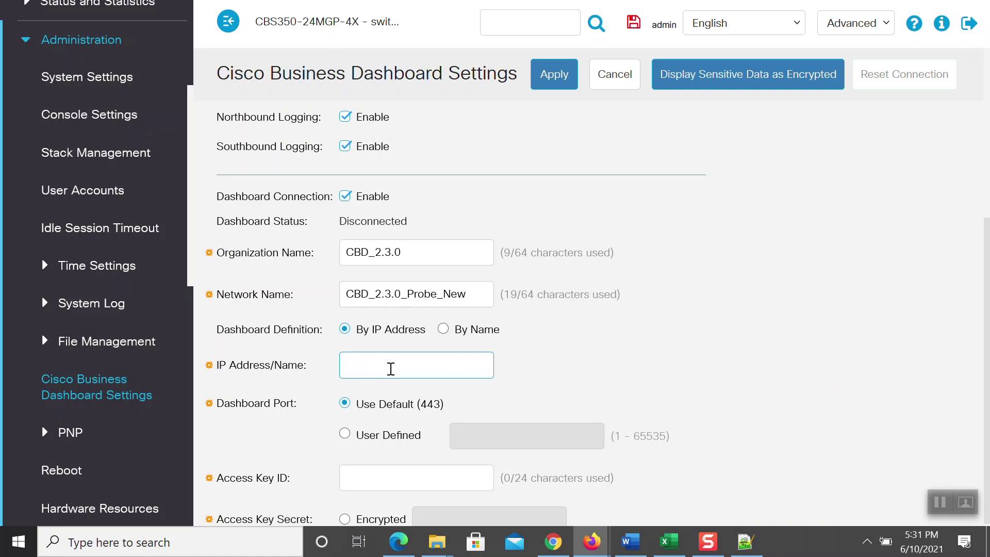
text(172)
text(.16.1.165)
scroll(391, 369, down, 1)
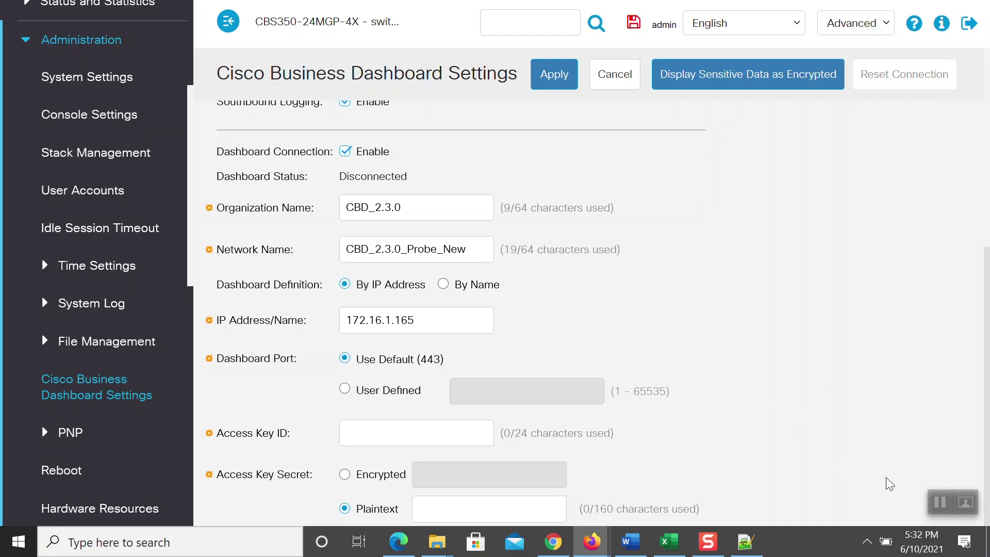
click(939, 501)
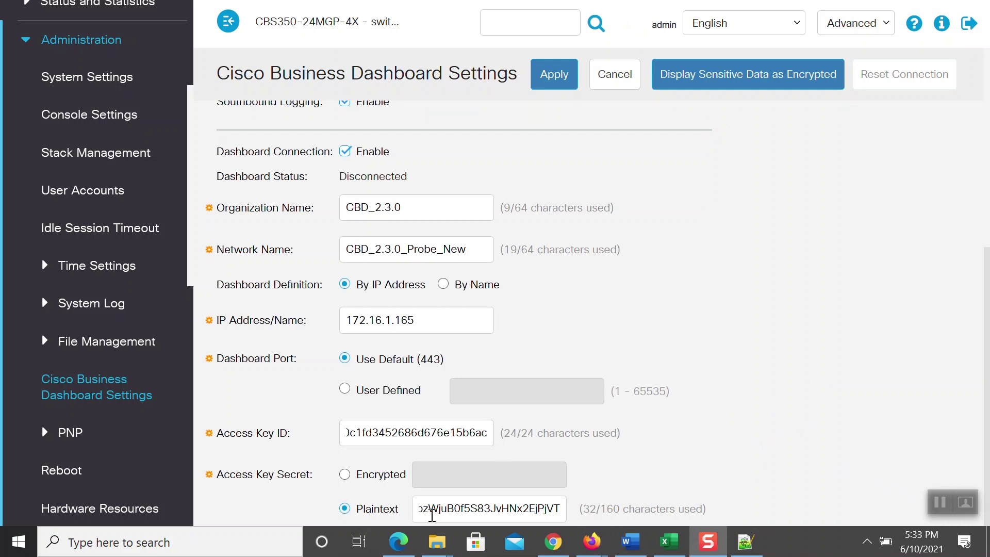
- Apply the Cisco Business Dashboard settings so the probe status becomes Active
drag(987, 364, 987, 167)
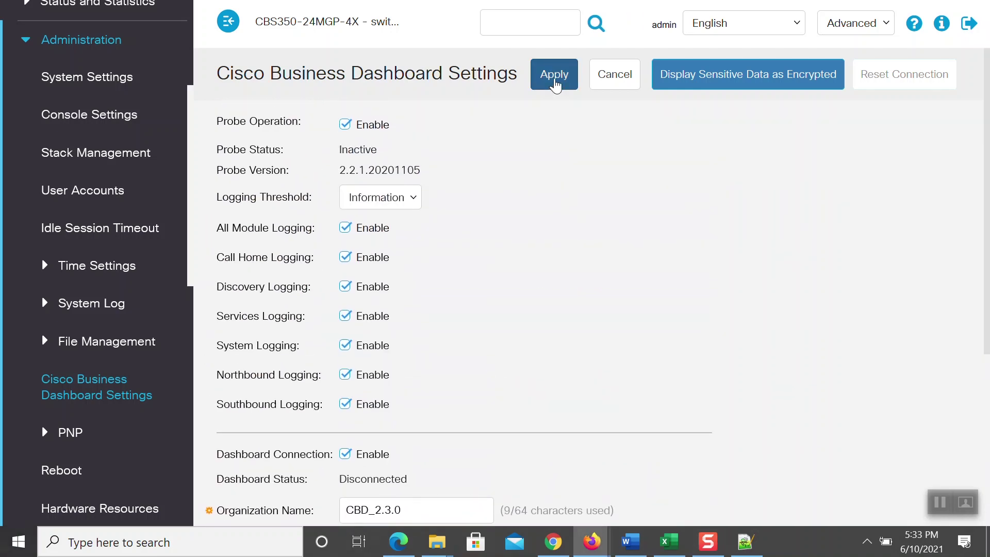
click(556, 84)
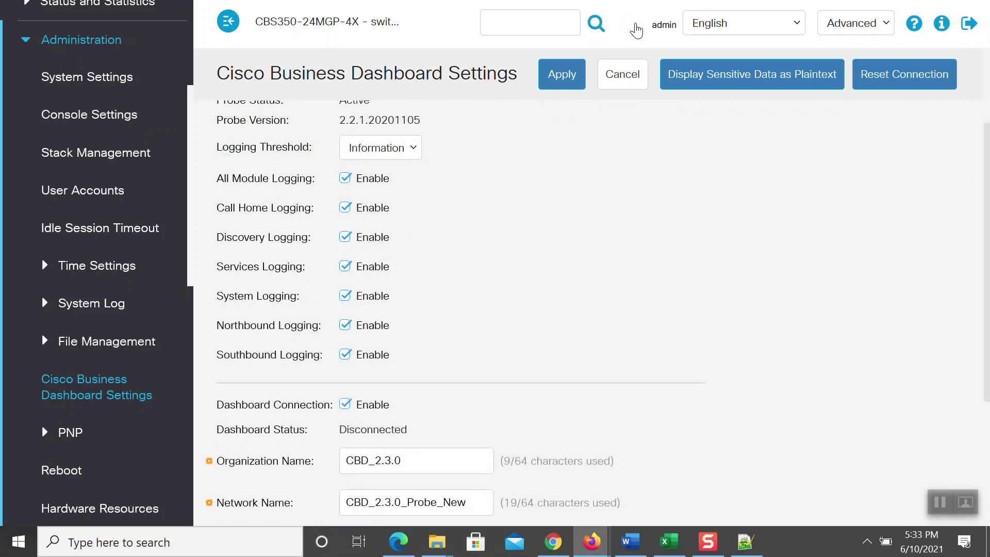
- Save the switch's running configuration permanently
click(635, 26)
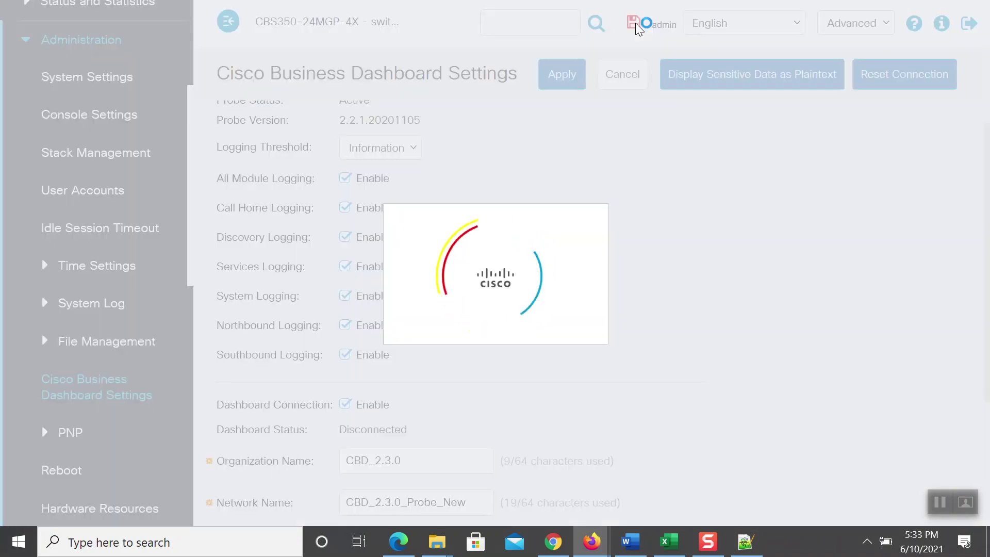